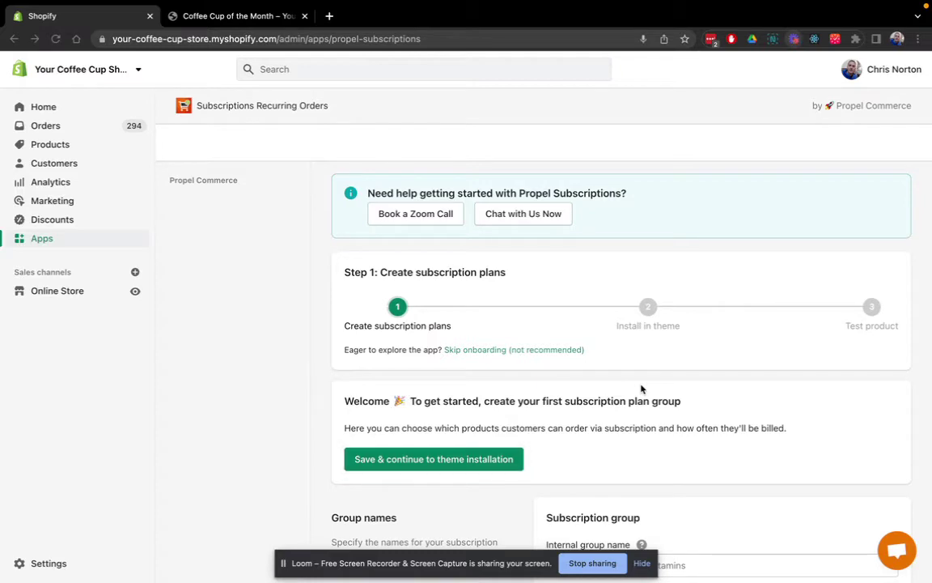
Enter 'Plan group for coffee cups' as the internal group name.
scroll(641, 388, "down", 2)
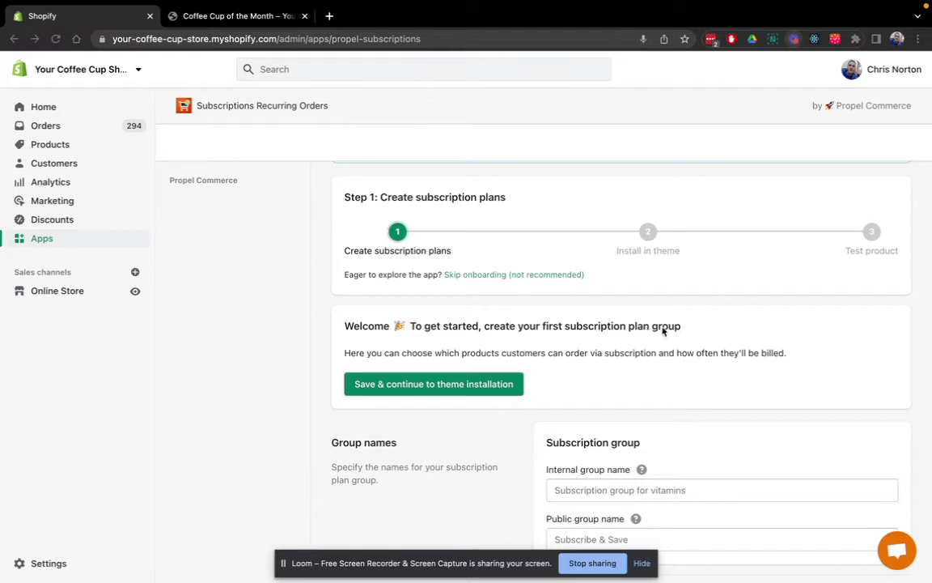
scroll(641, 357, "down", 2)
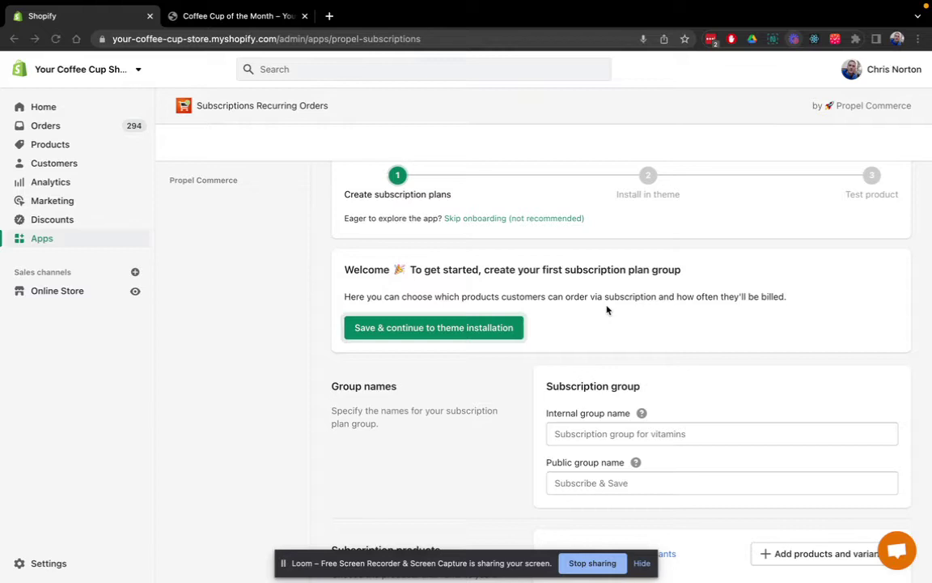
scroll(608, 309, "down", 2)
scroll(666, 306, "up", 2)
scroll(608, 310, "down", 1)
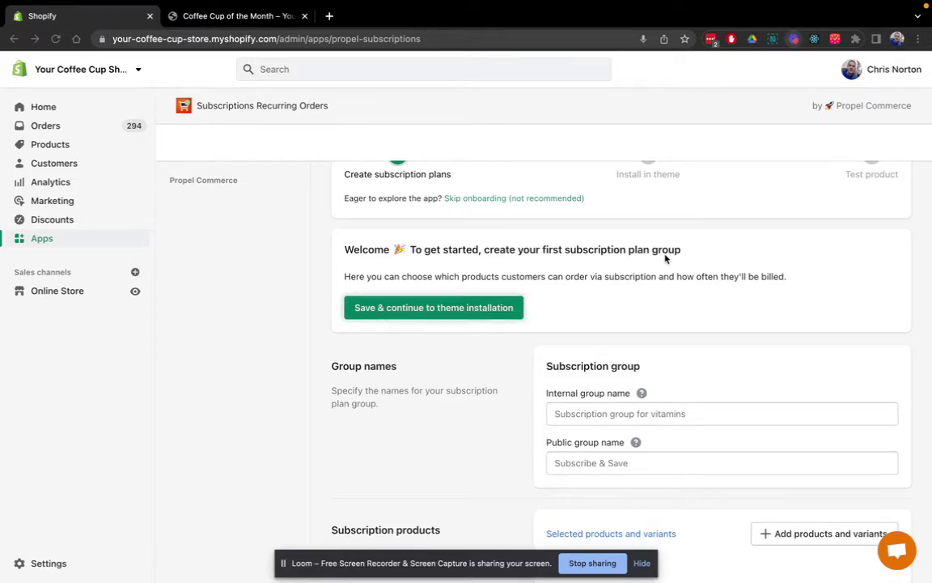
scroll(665, 258, "down", 2)
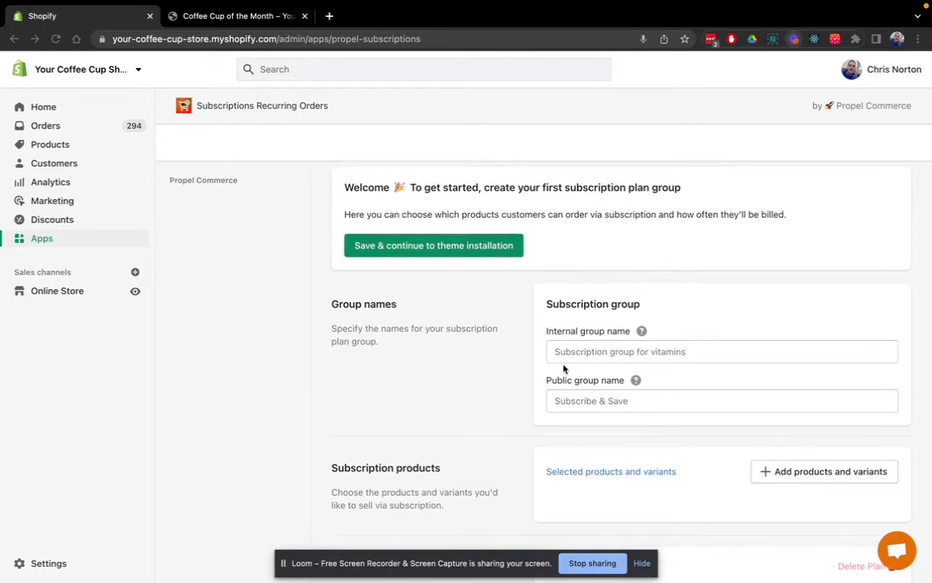
scroll(564, 369, "down", 1)
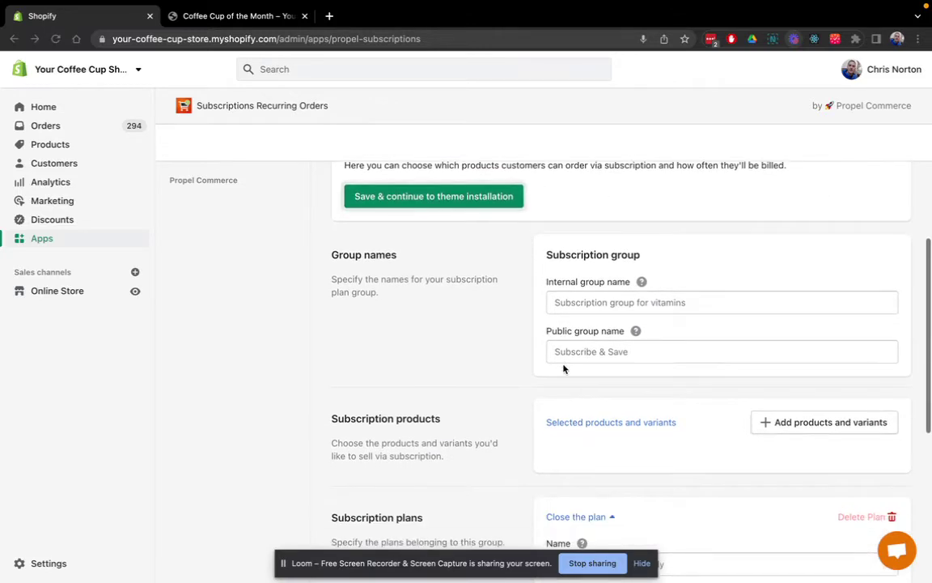
left_click(614, 300)
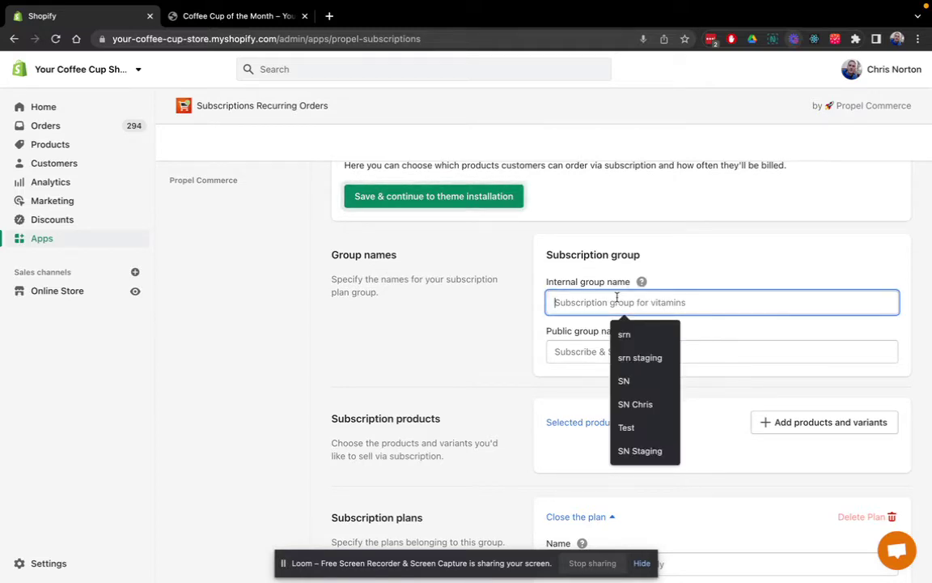
type("Pl")
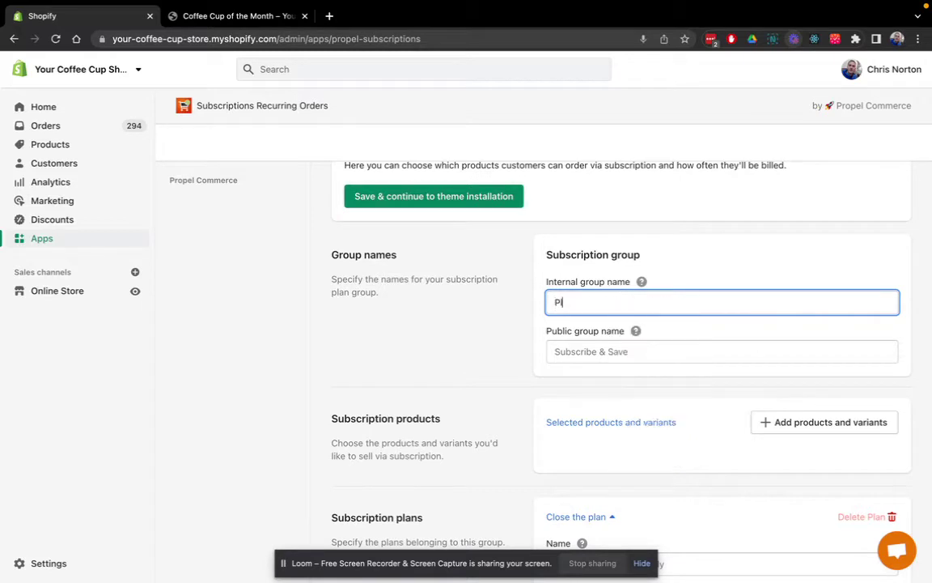
type("an group for coffee cups")
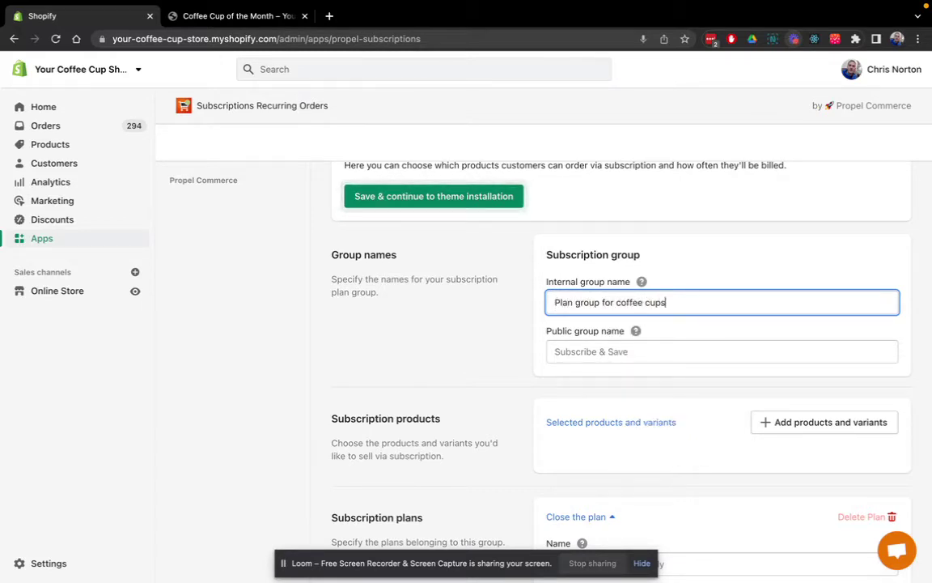
key("Tab")
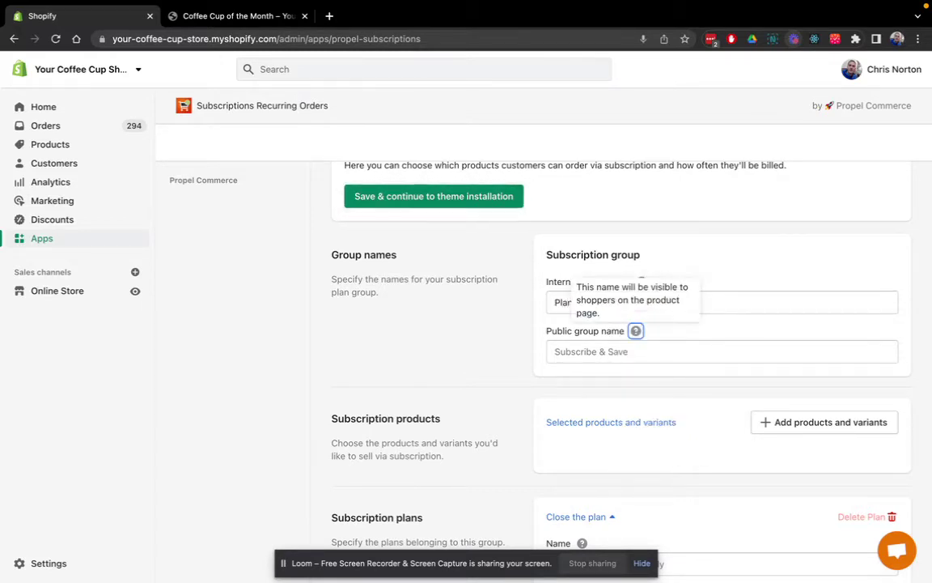
Enter 'Subscribe & Save' as the public group name shown to shoppers.
key("Tab")
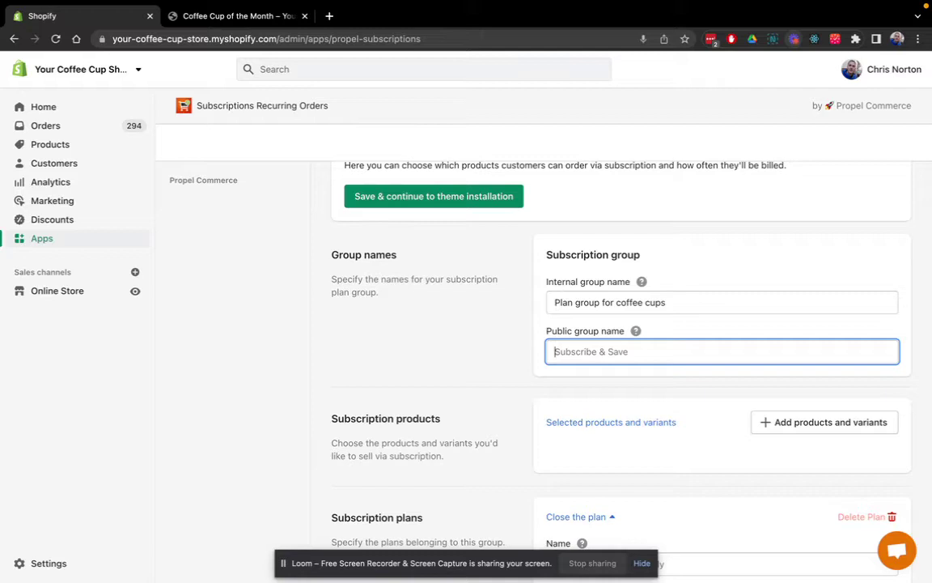
type("Subsciber")
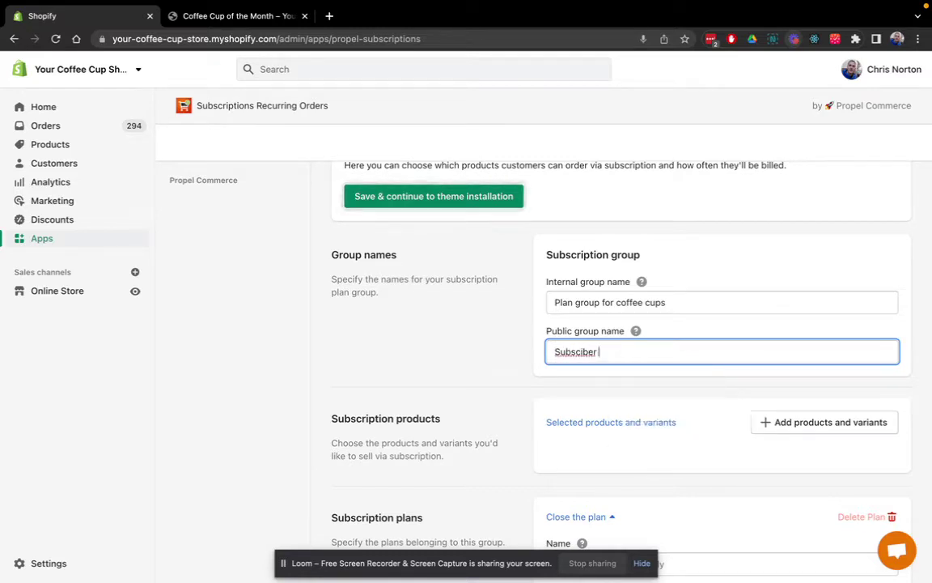
key("BackSpace")
key("BackSpace")
type("ribe &")
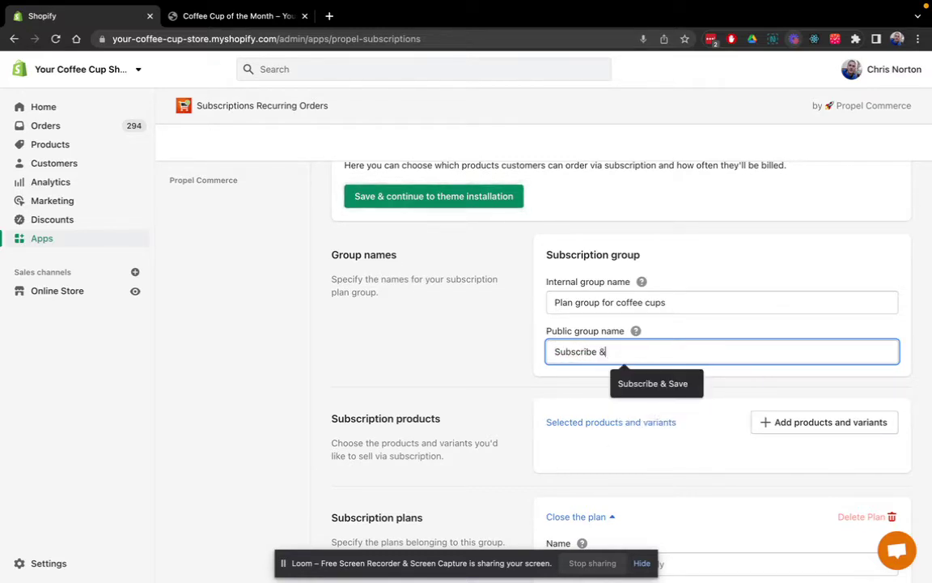
type(" Save")
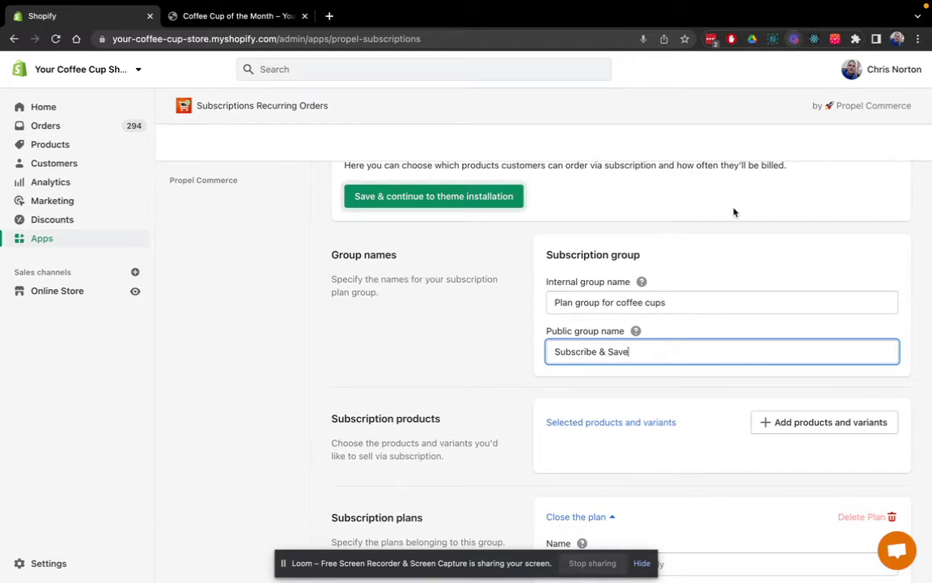
scroll(651, 357, "down", 2)
Search for 'coffee cup of the month' and add it to the group's subscription products.
left_click(794, 345)
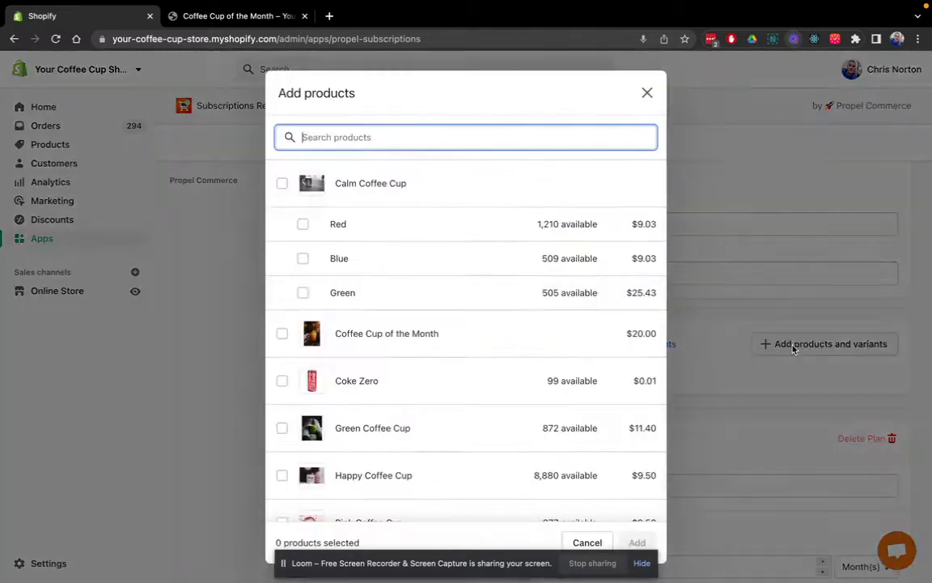
type("co")
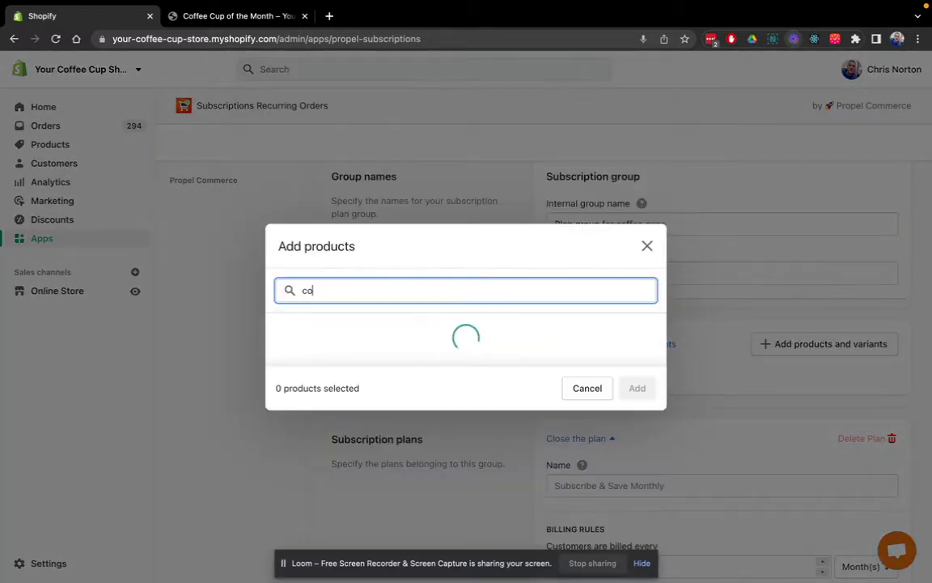
type("ffee cup of the month")
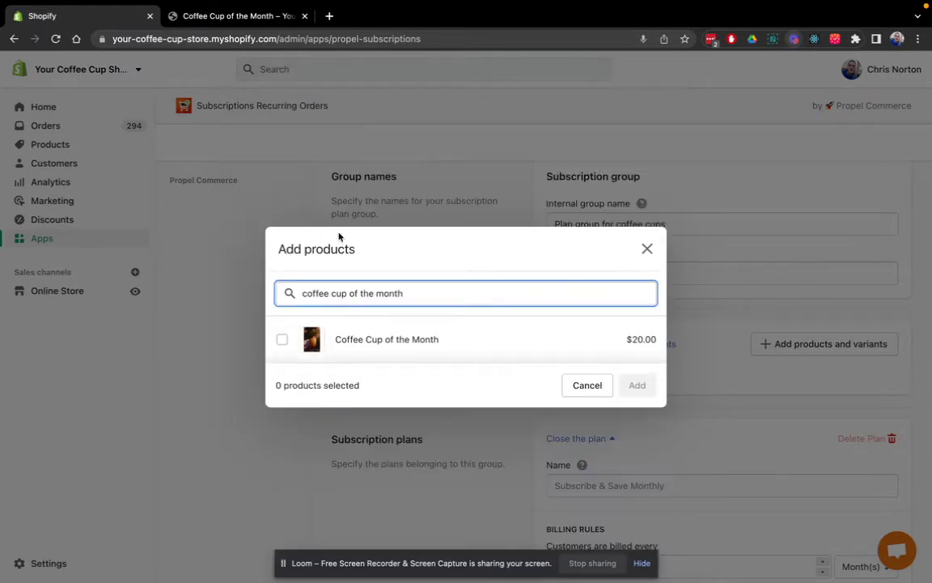
left_click(364, 339)
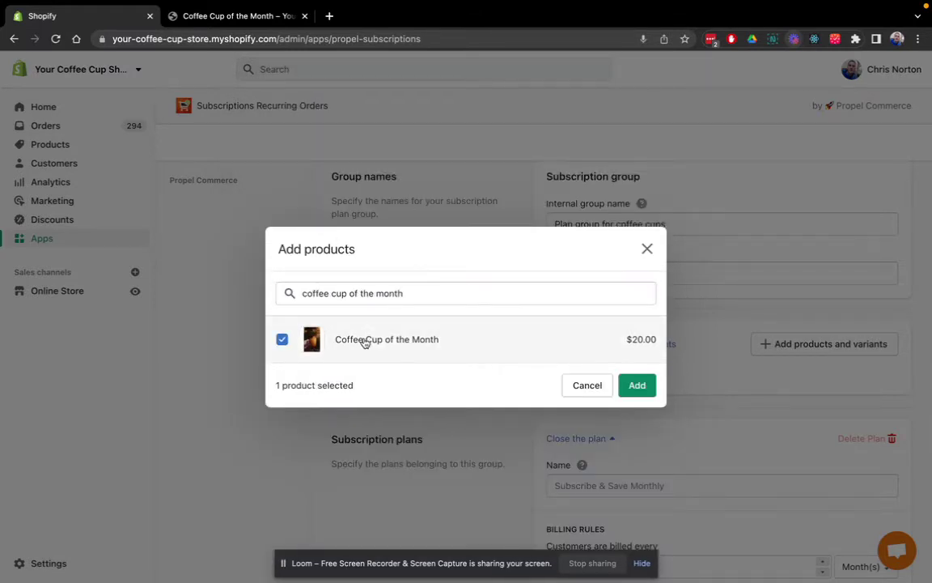
left_click(637, 386)
scroll(636, 393, "down", 5)
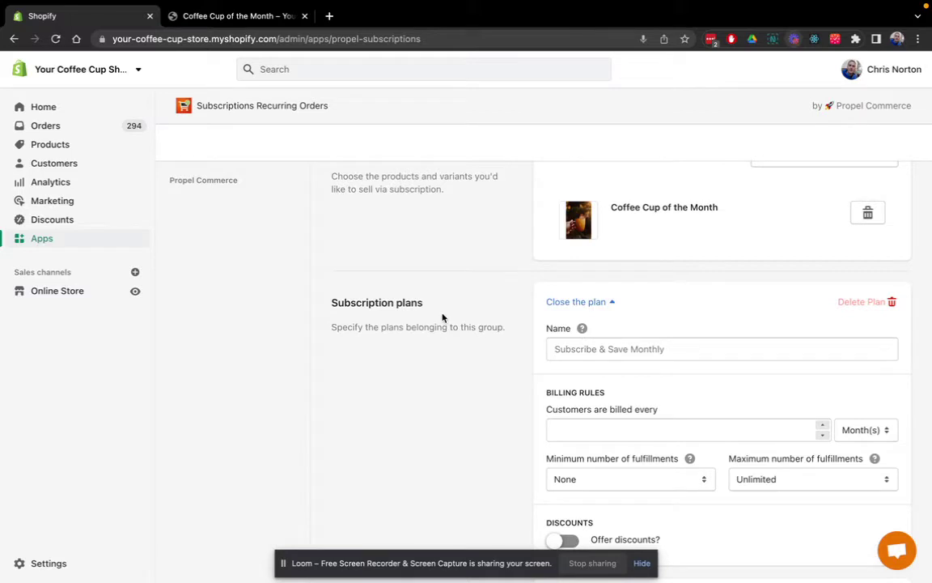
Name the first plan 'Save Monthly', billed every 1 month, with a 5% discount enabled.
left_click(603, 349)
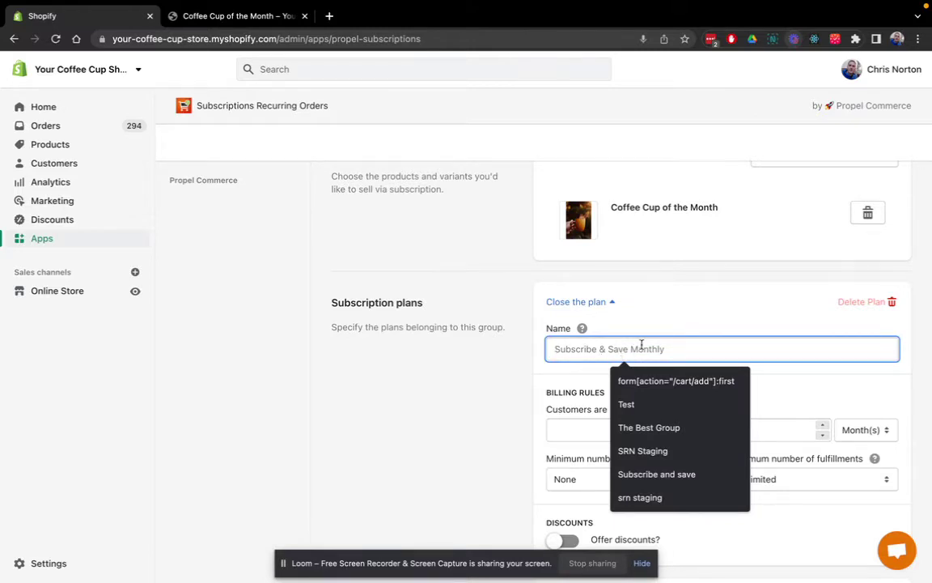
type("Save Monthly")
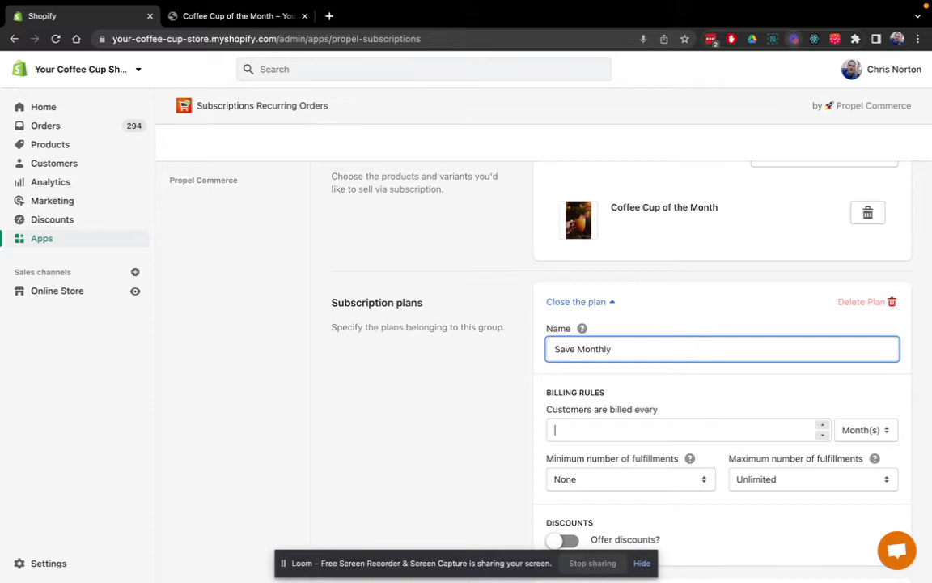
left_click(683, 430)
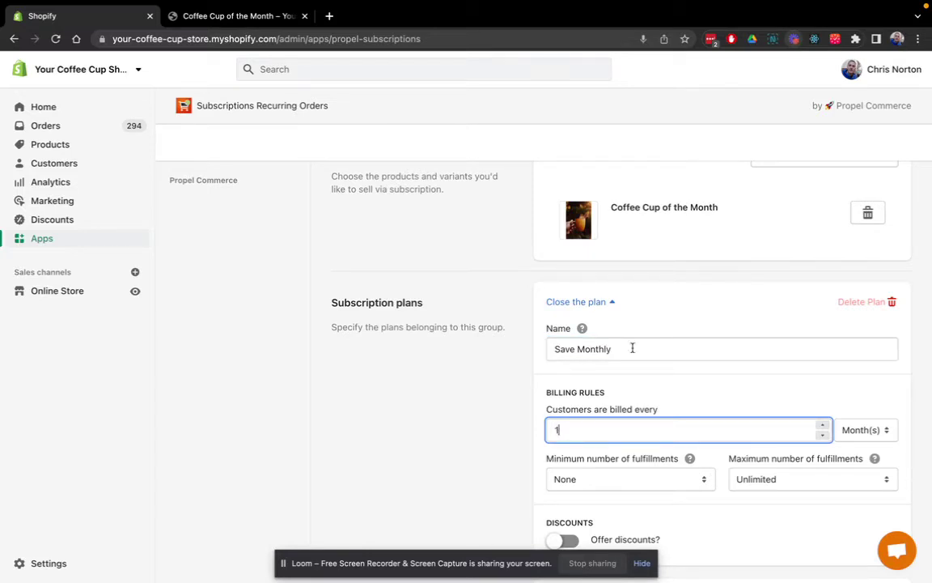
scroll(615, 466, "down", 1)
left_click(563, 489)
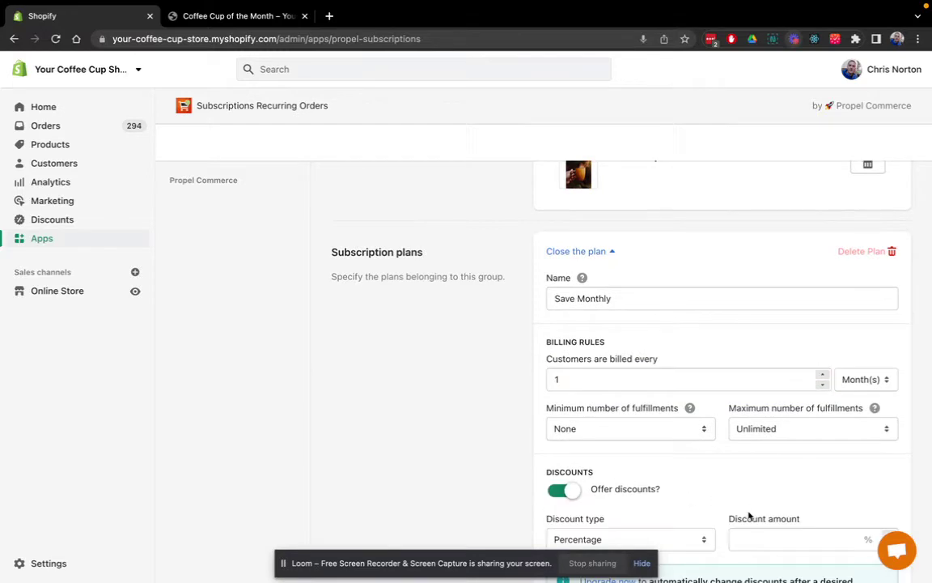
left_click(756, 540)
type("5")
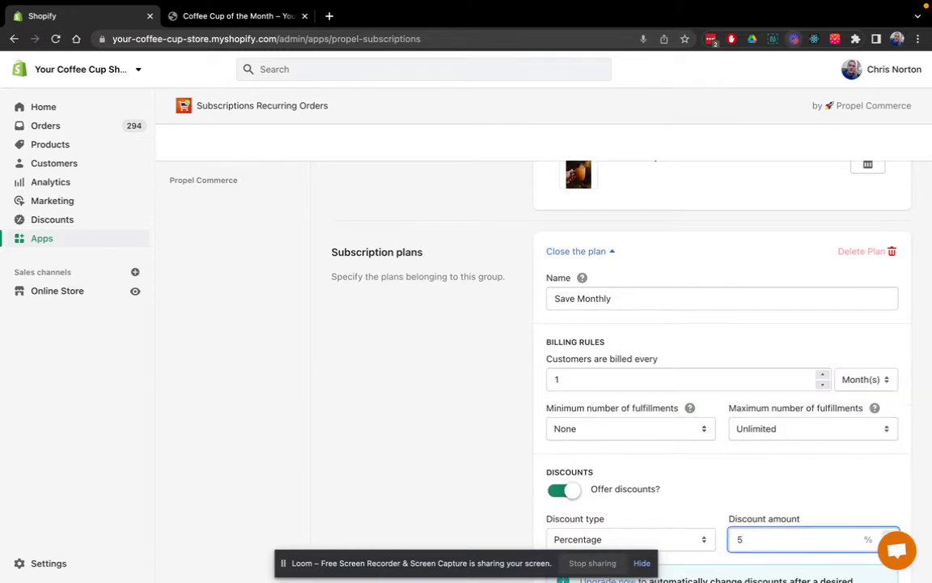
scroll(712, 485, "down", 5)
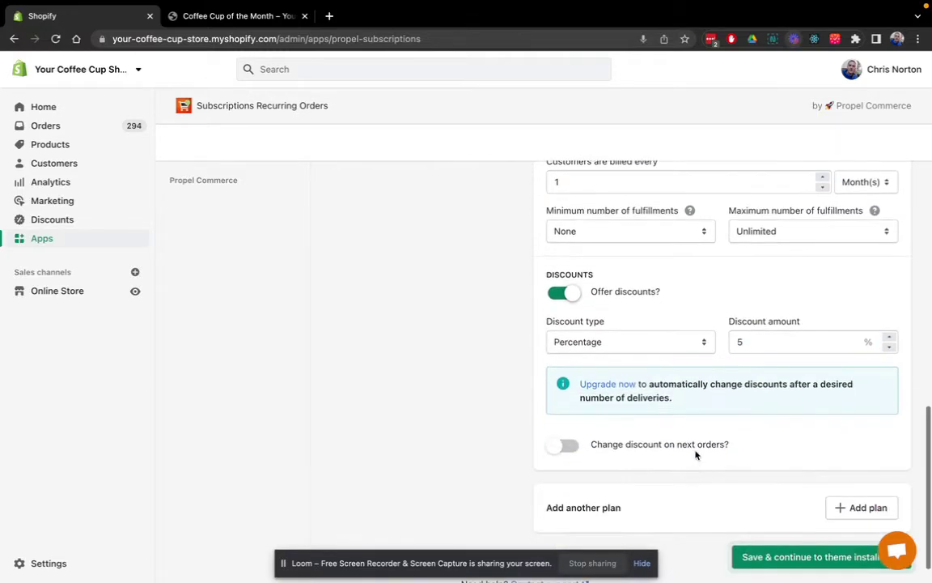
Add a second plan named 'Save Bimonthly' that bills every 2 months.
left_click(860, 474)
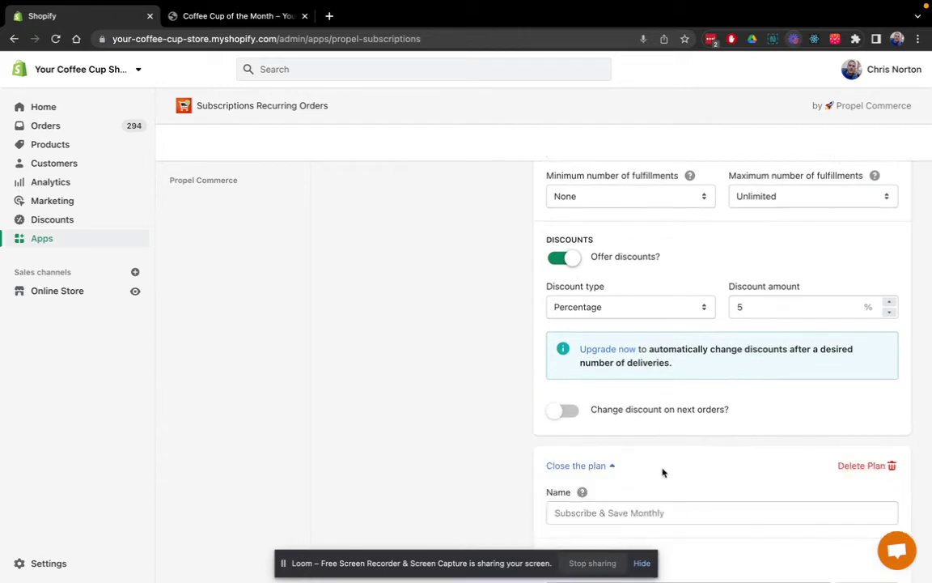
scroll(664, 470, "down", 2)
left_click(660, 461)
type("Save Bimonthly")
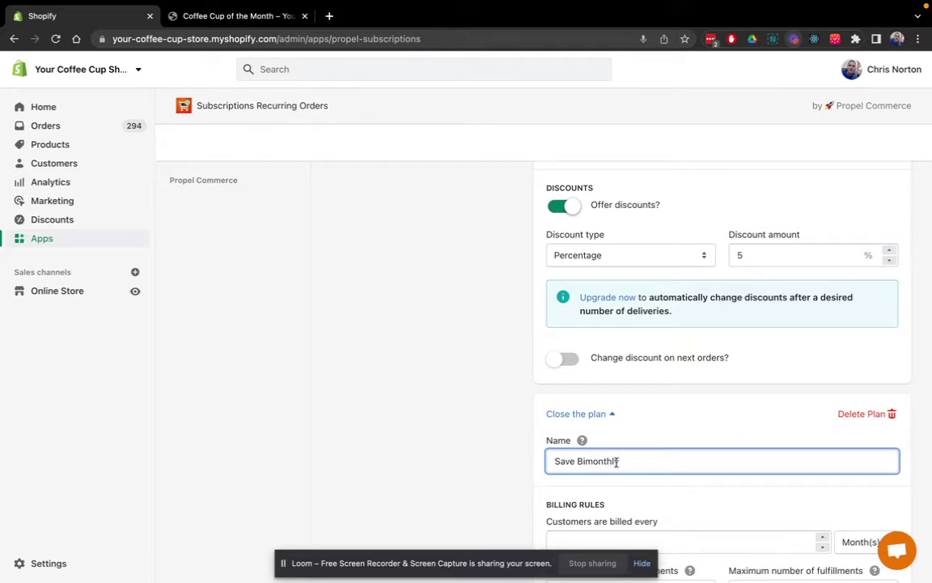
scroll(617, 461, "down", 1)
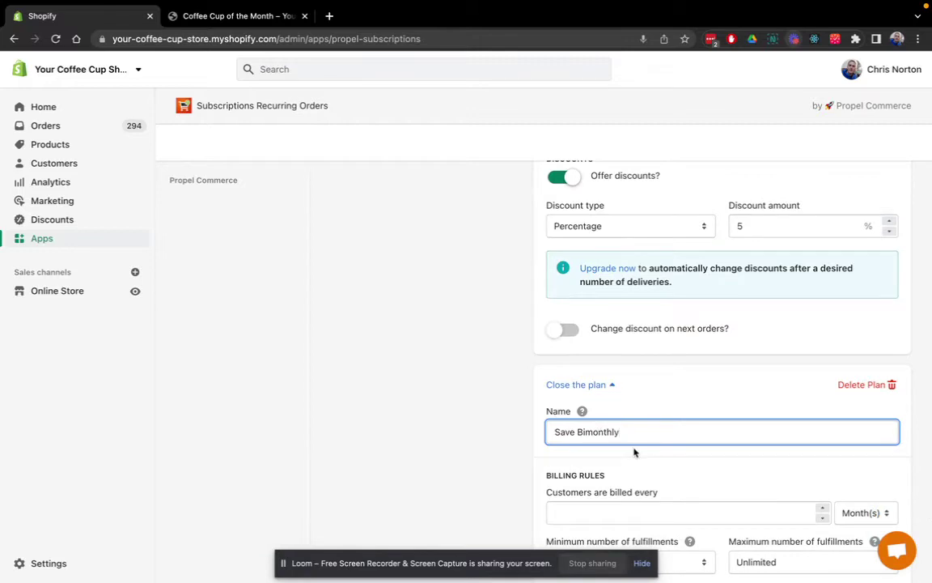
scroll(634, 452, "down", 2)
left_click(608, 448)
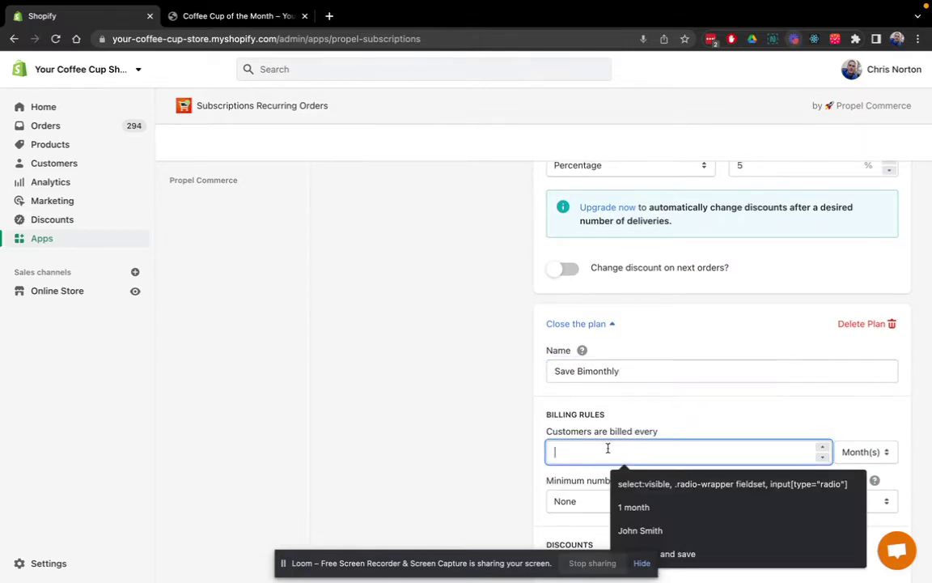
type("2")
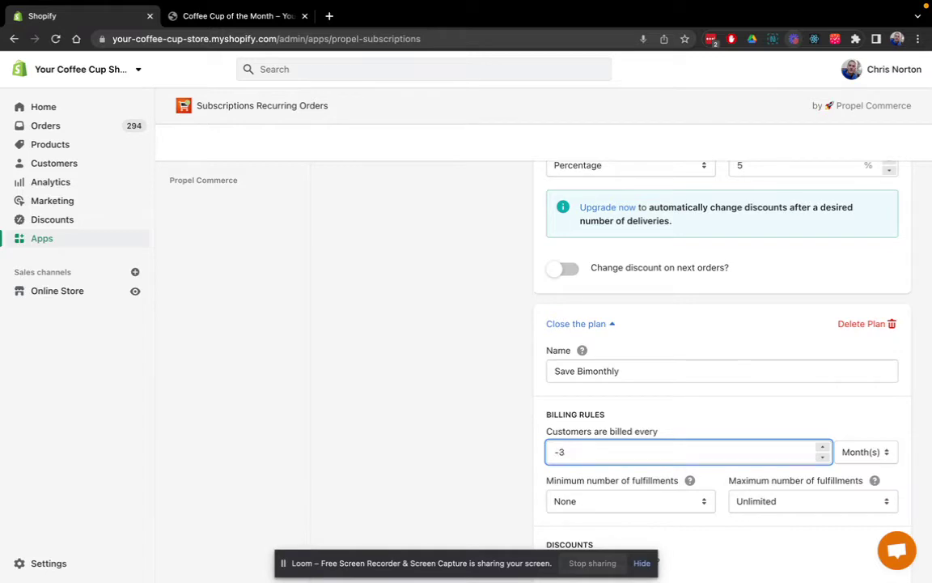
key("Up")
key("Up")
key("Up")
key("Up")
key("Up")
left_click(641, 408)
Enable discounts on Save Bimonthly with a 10% percentage discount.
scroll(641, 408, "down", 4)
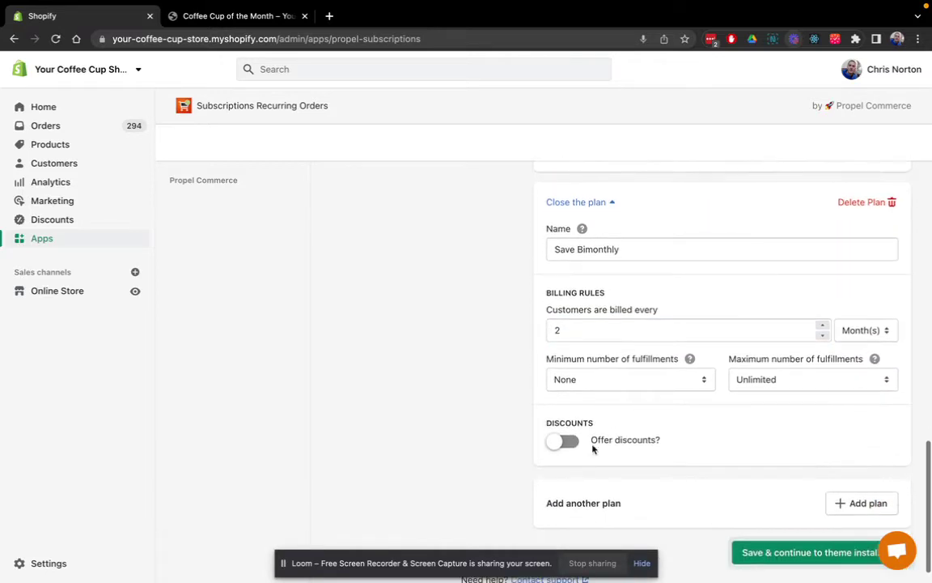
left_click(593, 445)
left_click(772, 492)
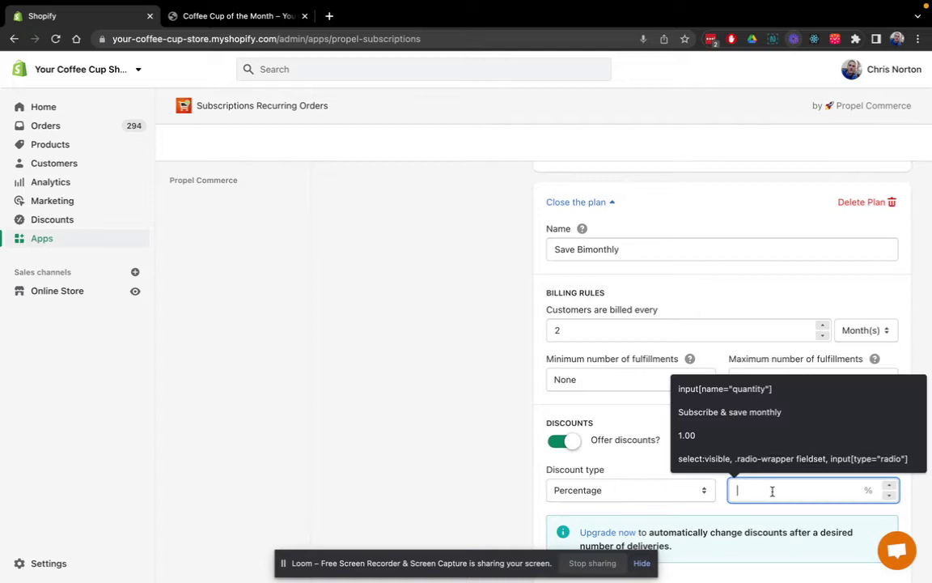
type("10")
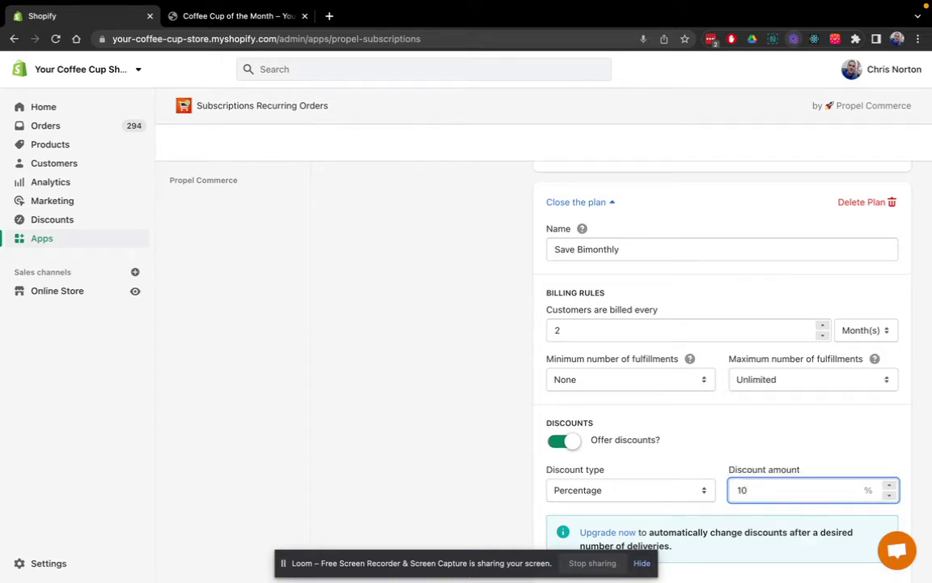
left_click(520, 447)
Review the group names, product and plans, then save and continue to theme installation.
scroll(521, 447, "down", 5)
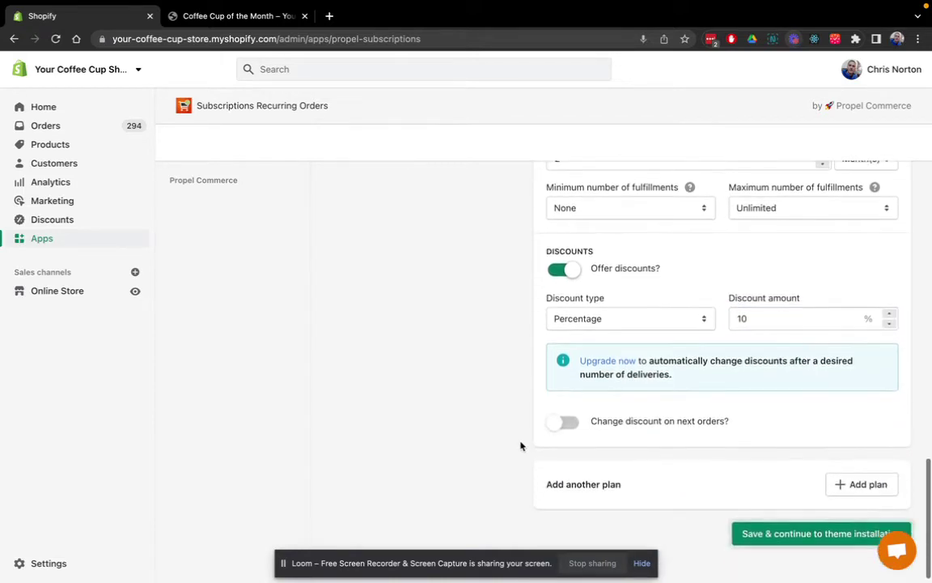
scroll(520, 445, "up", 10)
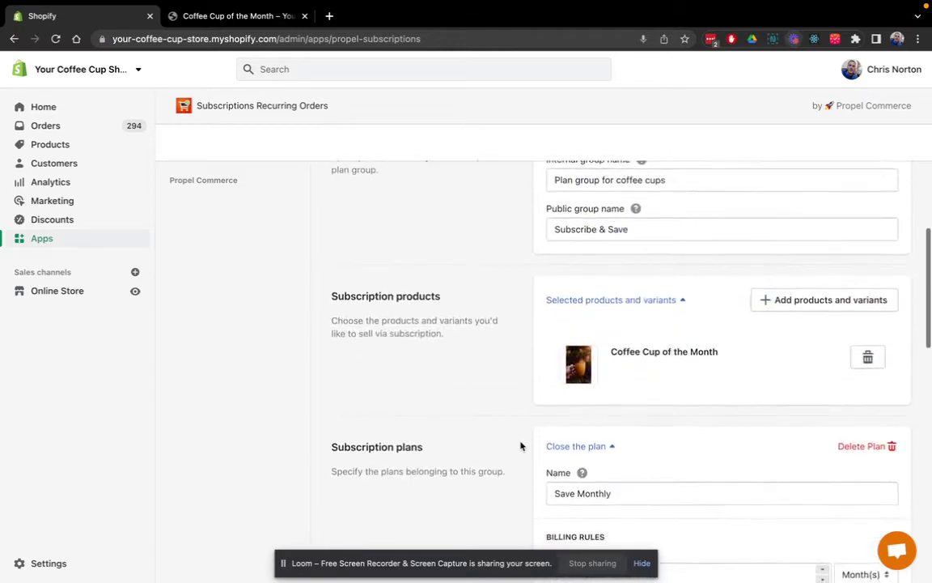
scroll(520, 446, "down", 10)
scroll(521, 445, "up", 9)
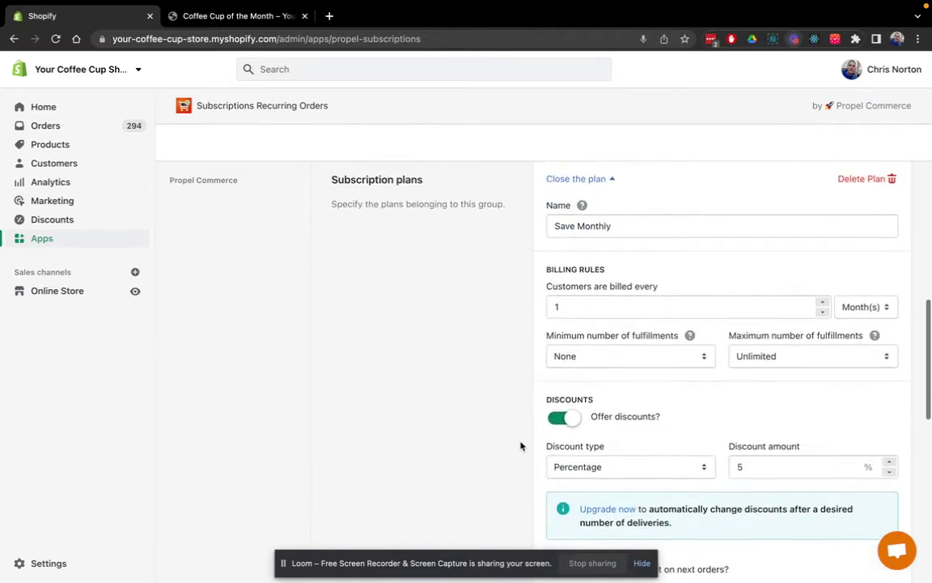
scroll(521, 446, "up", 2)
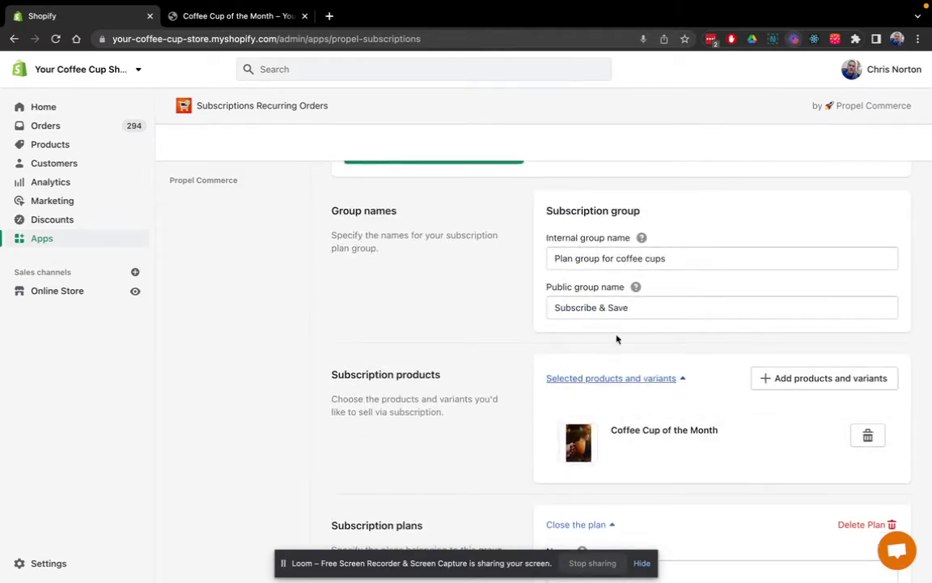
scroll(618, 287, "down", 10)
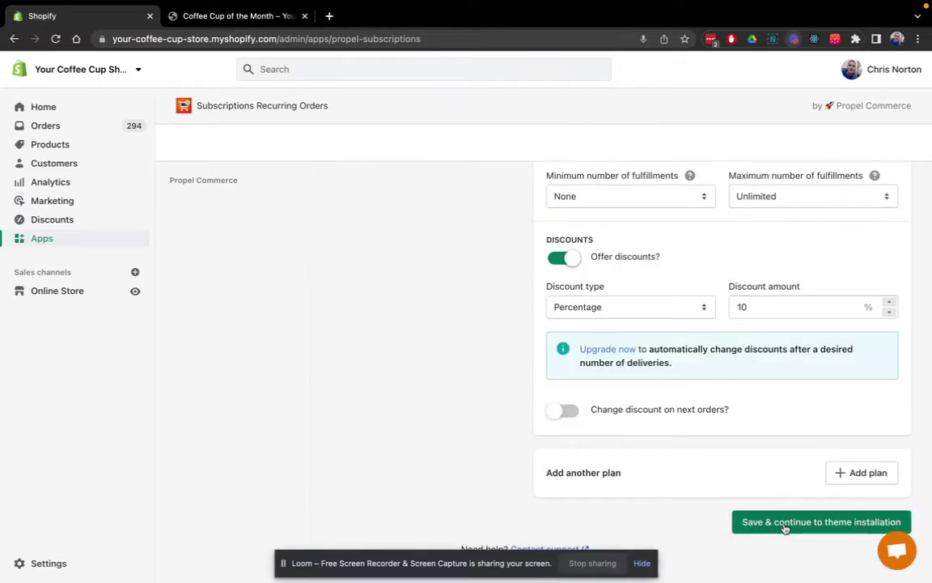
left_click(784, 524)
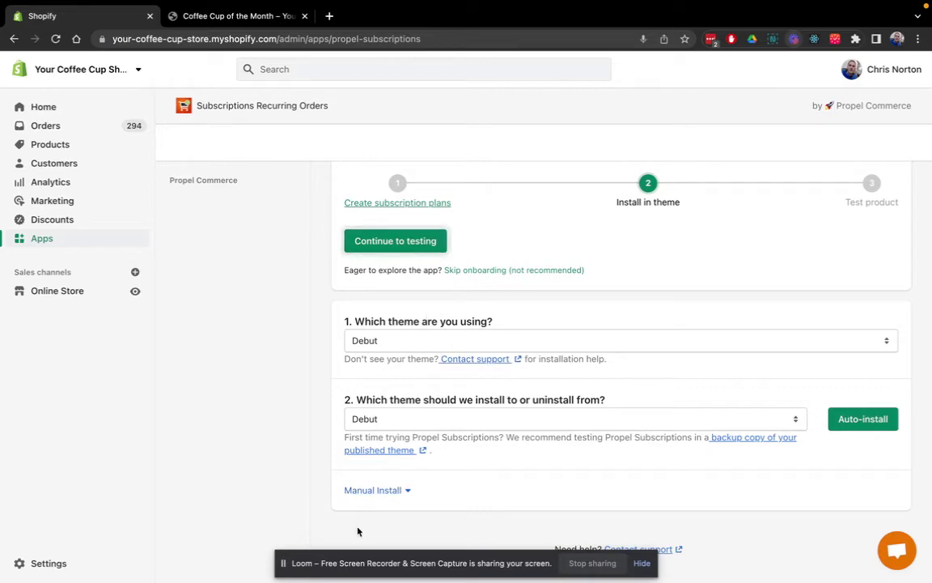
Expand Manual Install and look through the snippet instructions like subscriptions-now.product.liquid.
left_click(398, 491)
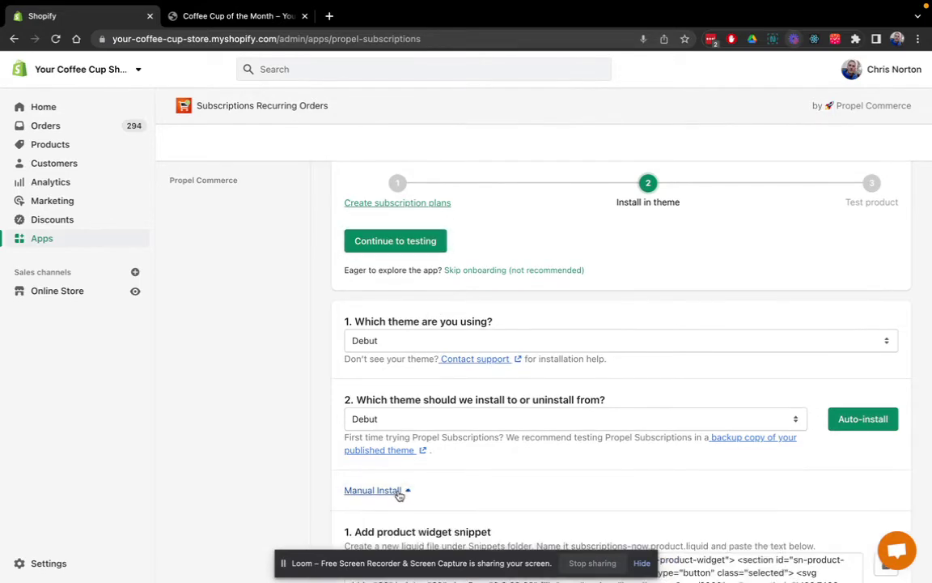
scroll(399, 496, "down", 10)
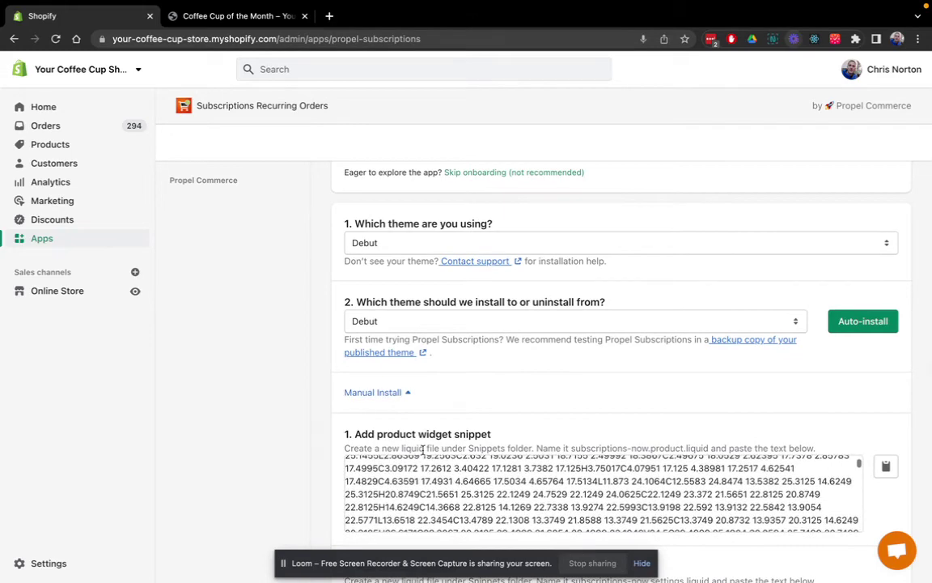
scroll(422, 450, "down", 6)
scroll(423, 450, "up", 3)
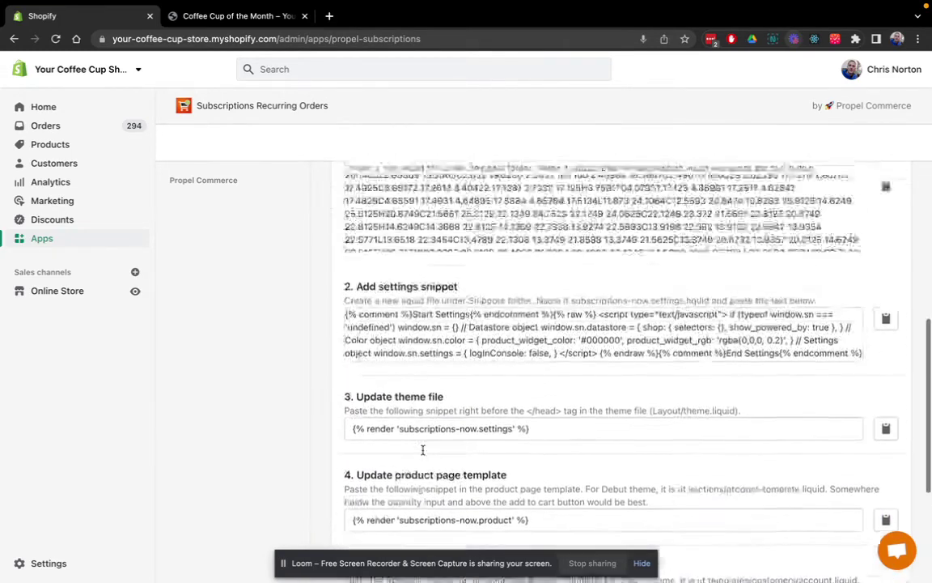
scroll(423, 447, "up", 10)
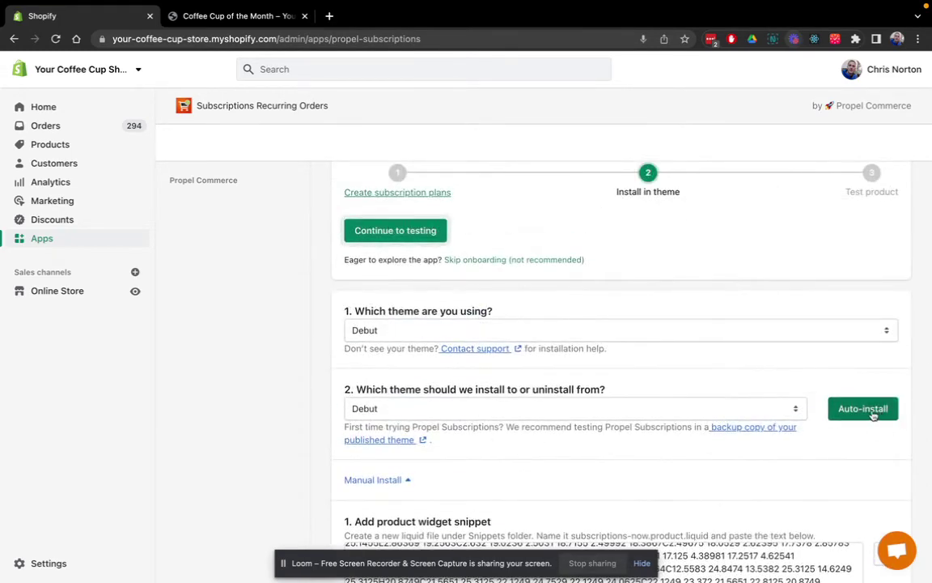
Auto-install the subscription widget into the Debut theme and continue to the testing step.
left_click(873, 413)
left_click(669, 400)
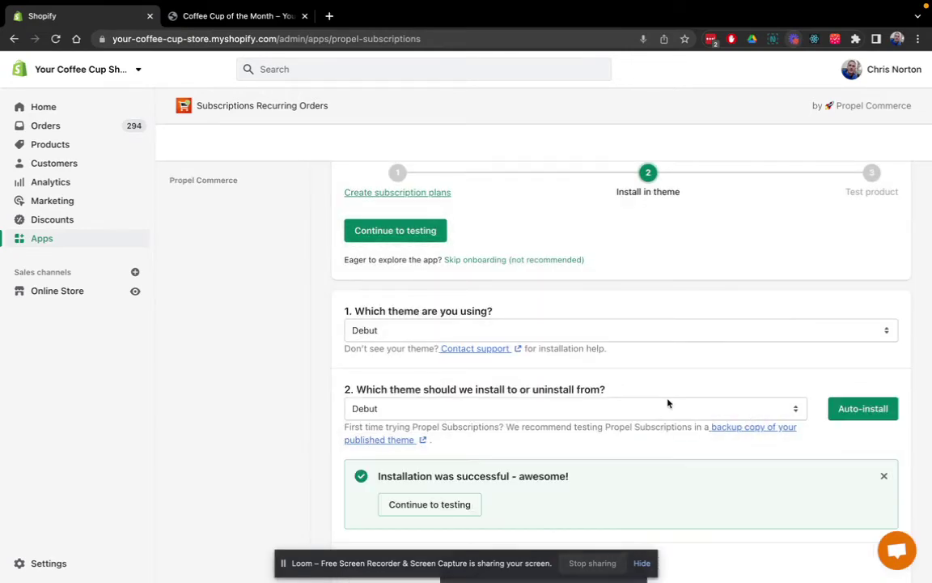
scroll(634, 411, "down", 2)
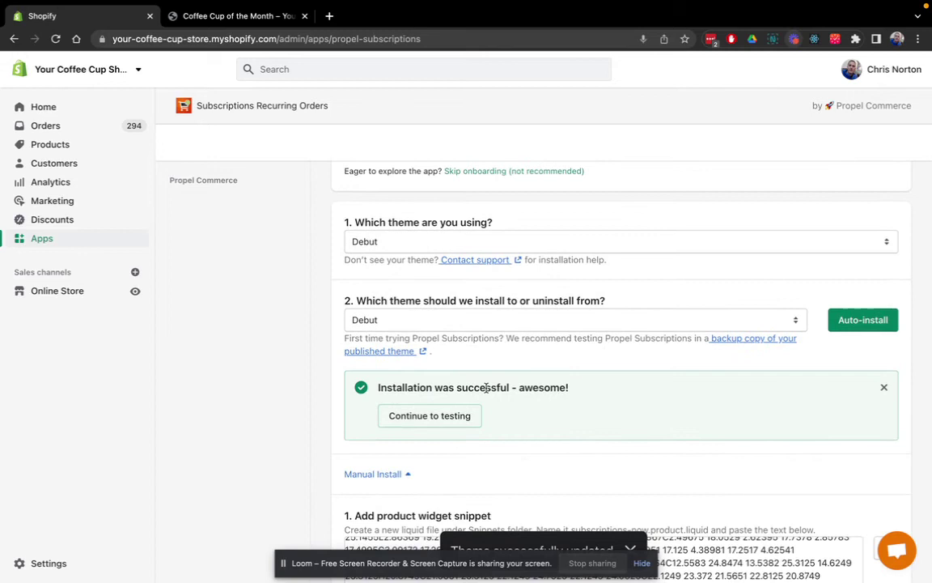
left_click(452, 413)
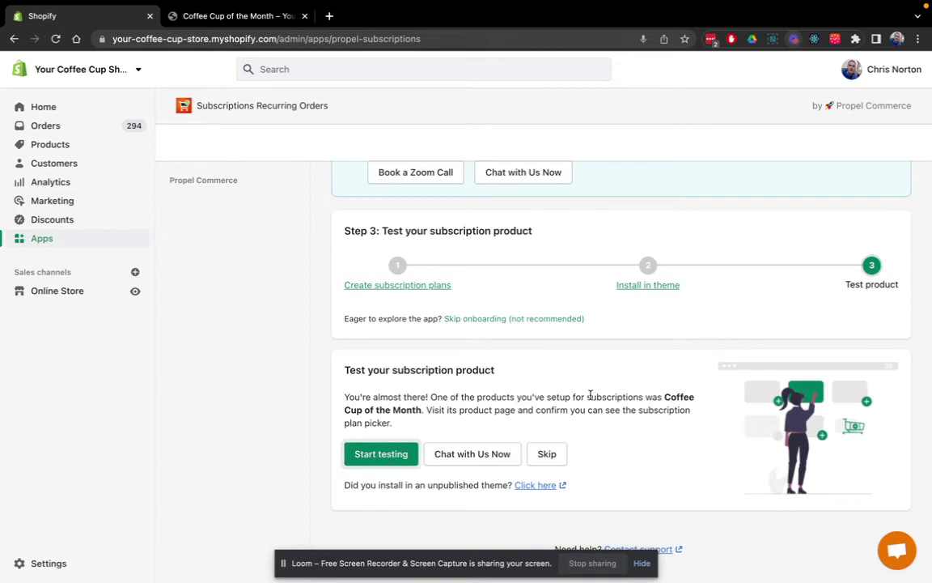
Preview the Coffee Cup of the Month page and pick Subscribe & Save every 2 months ($18.00).
left_click(372, 455)
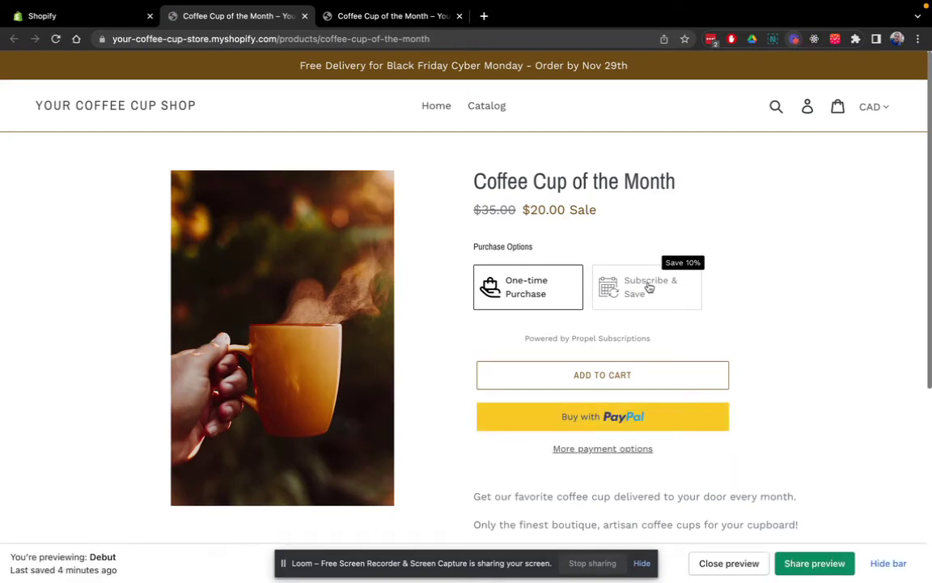
left_click(649, 287)
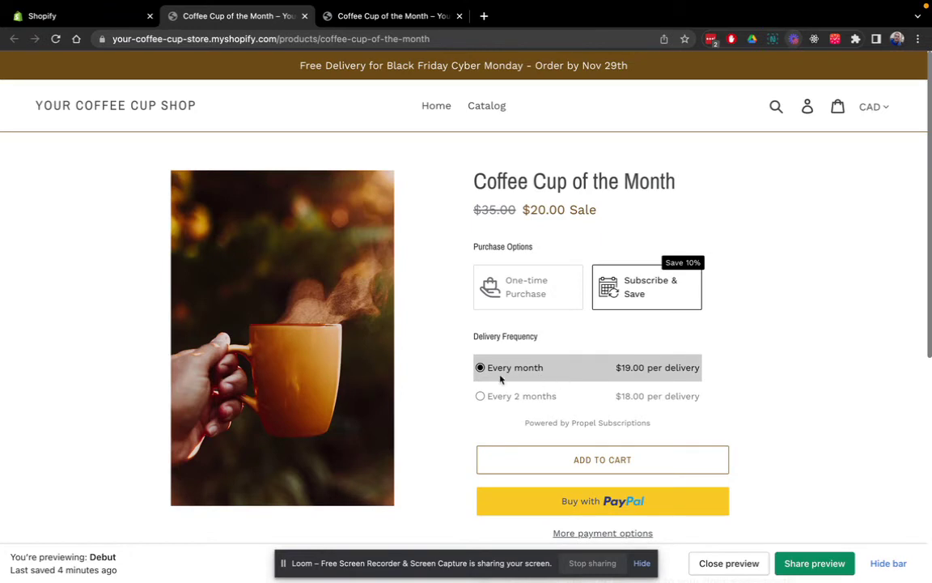
left_click(531, 404)
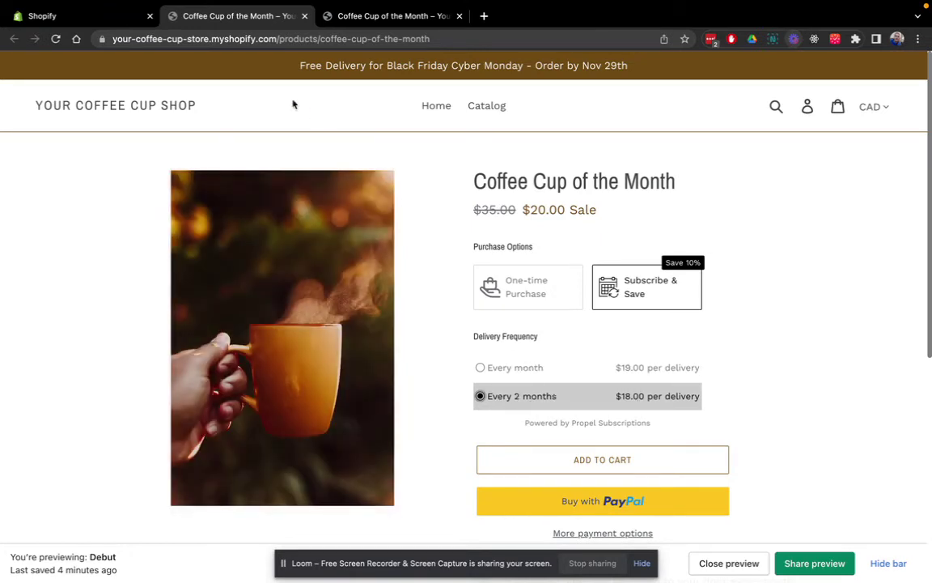
Back in the store admin, confirm the test worked and view the Propel dashboard metrics.
left_click(120, 21)
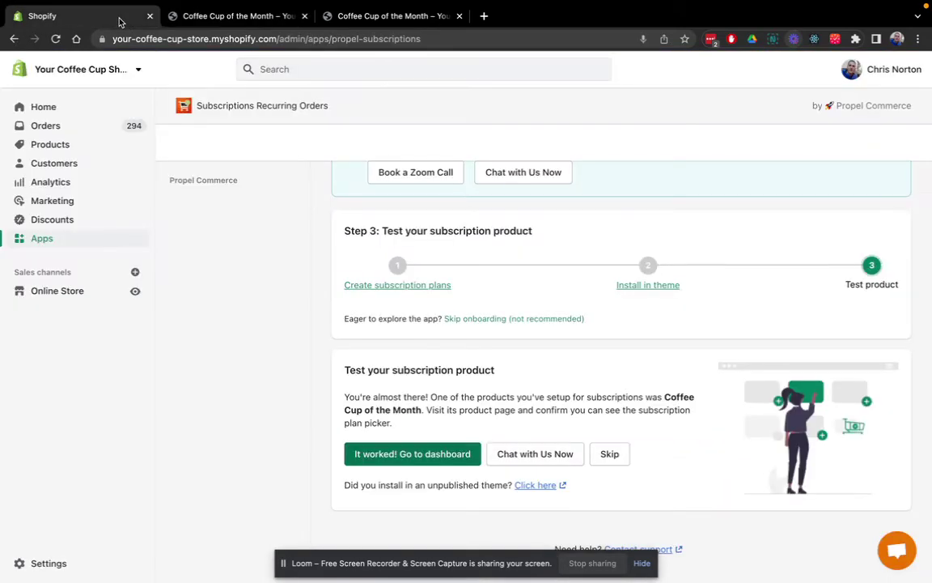
left_click(394, 455)
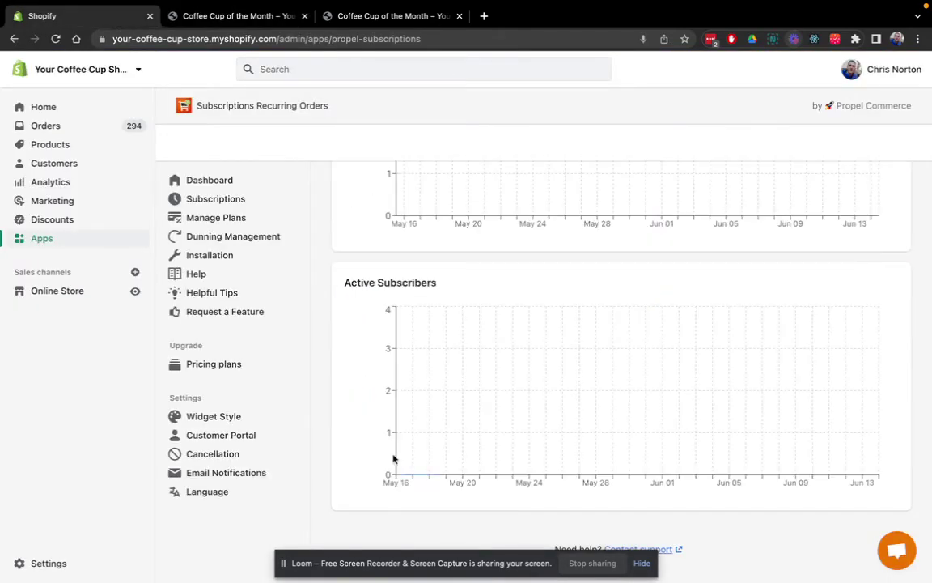
scroll(533, 308, "up", 10)
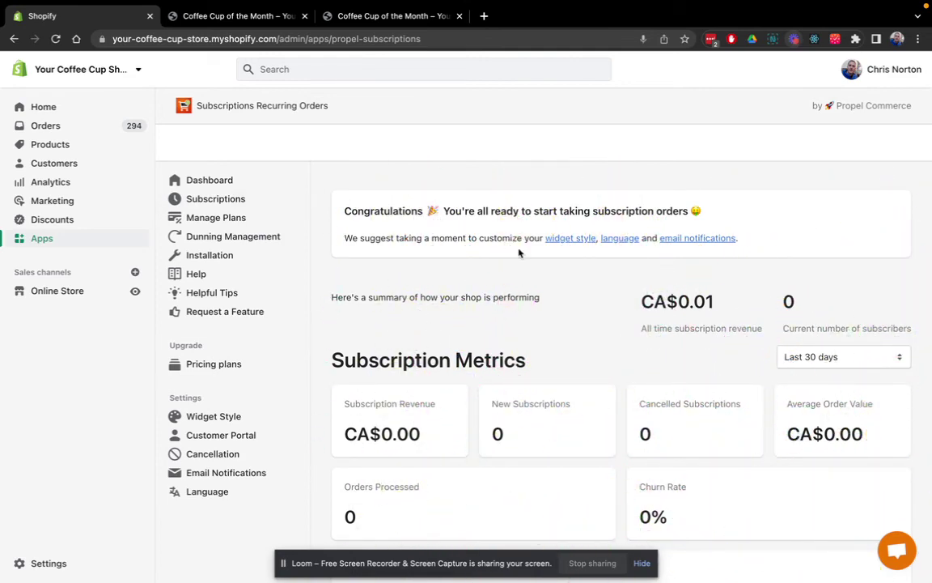
scroll(531, 287, "down", 5)
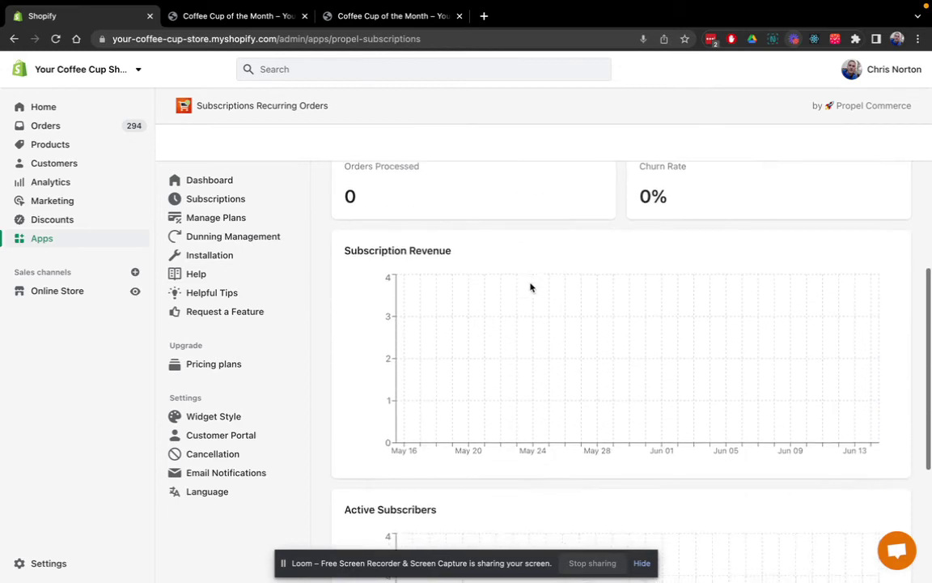
scroll(531, 286, "up", 5)
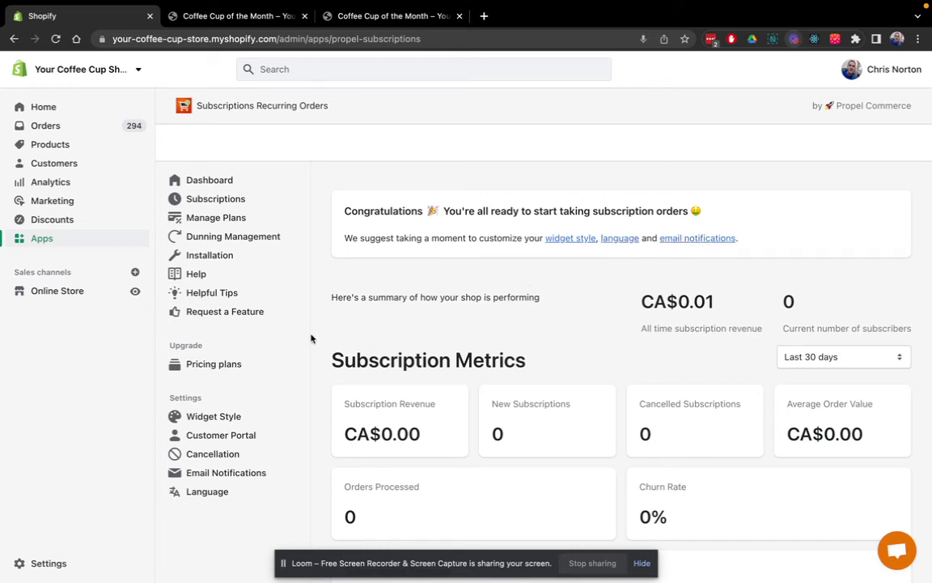
In Widget Style, try dark green, dark grey, teal and black, then settle on orange F5A623.
left_click(230, 419)
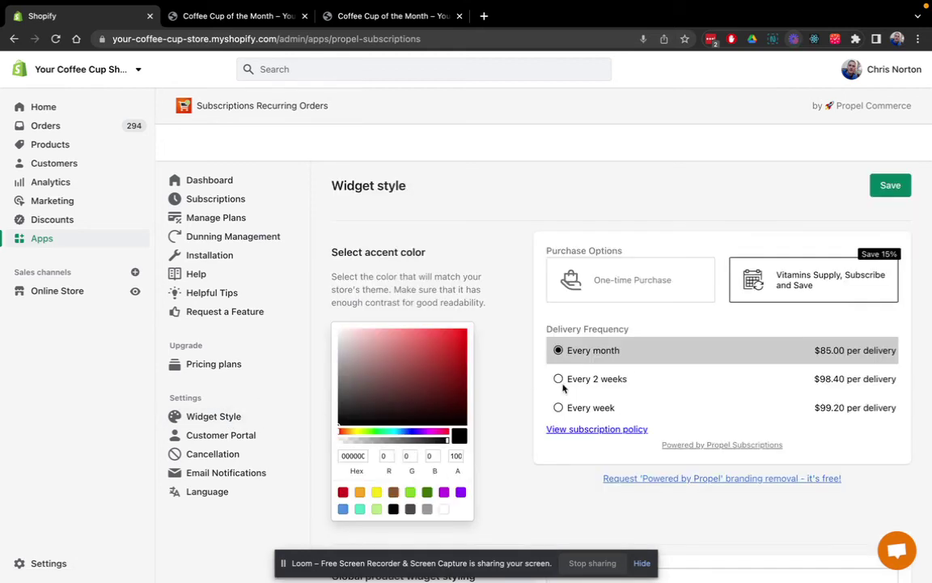
left_click(427, 492)
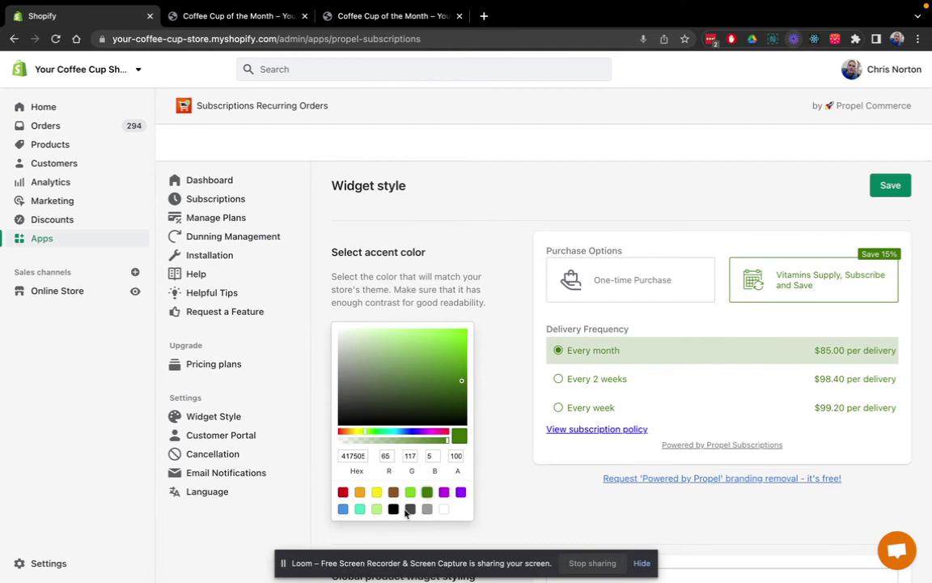
left_click(410, 508)
left_click(360, 508)
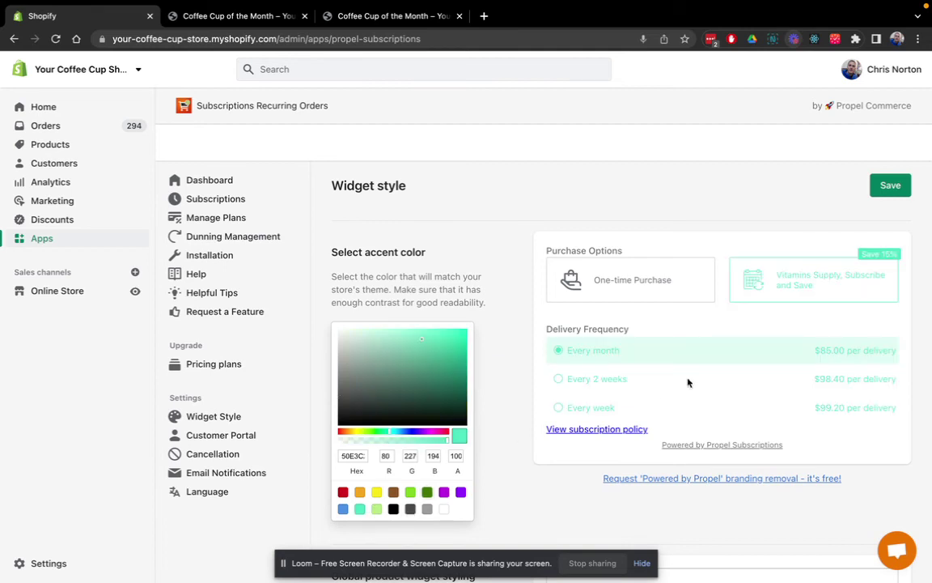
left_click(393, 509)
left_click(360, 493)
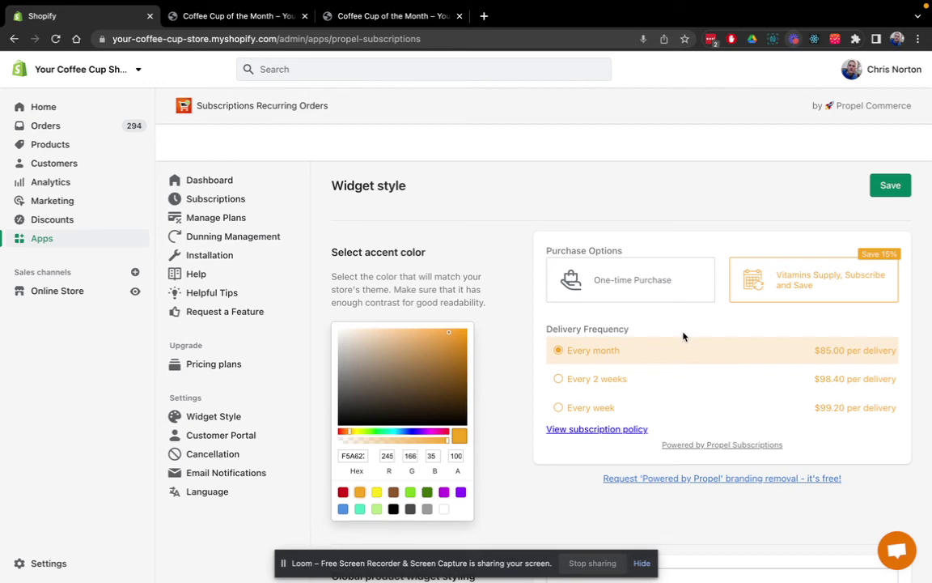
left_click(240, 471)
Browse the email templates and the Language settings form, then return to the Propel dashboard showing 0 subscribers.
scroll(553, 371, "down", 3)
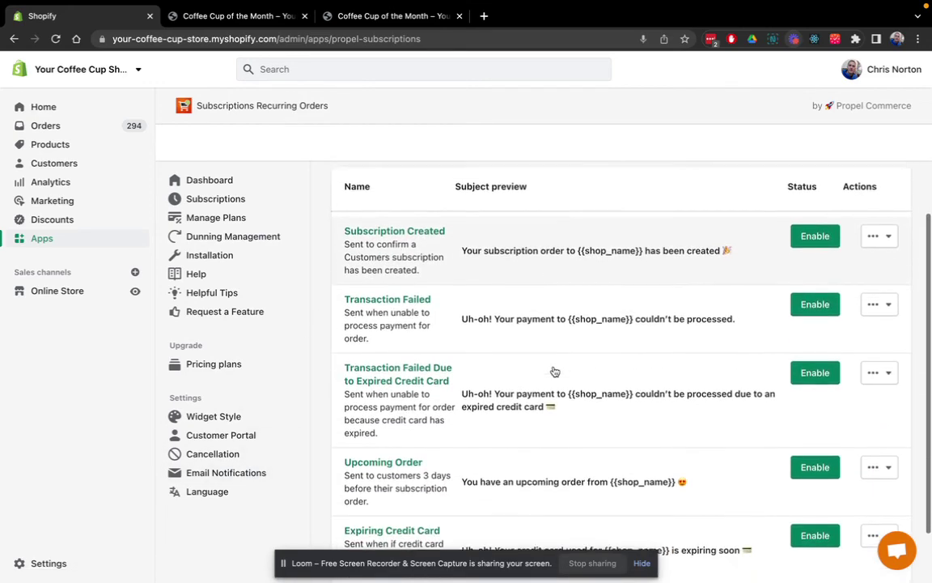
left_click(208, 492)
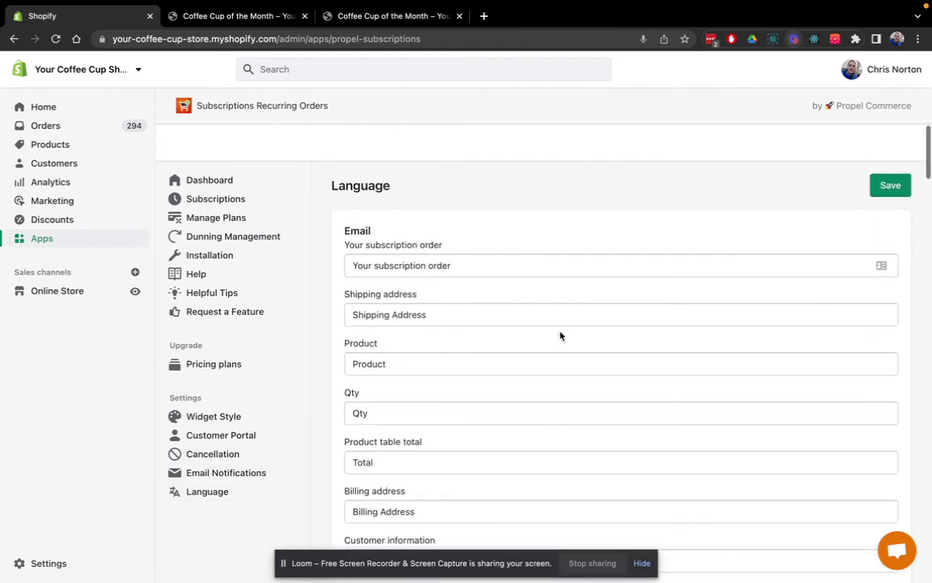
scroll(482, 392, "down", 1)
scroll(480, 394, "up", 1)
left_click(212, 179)
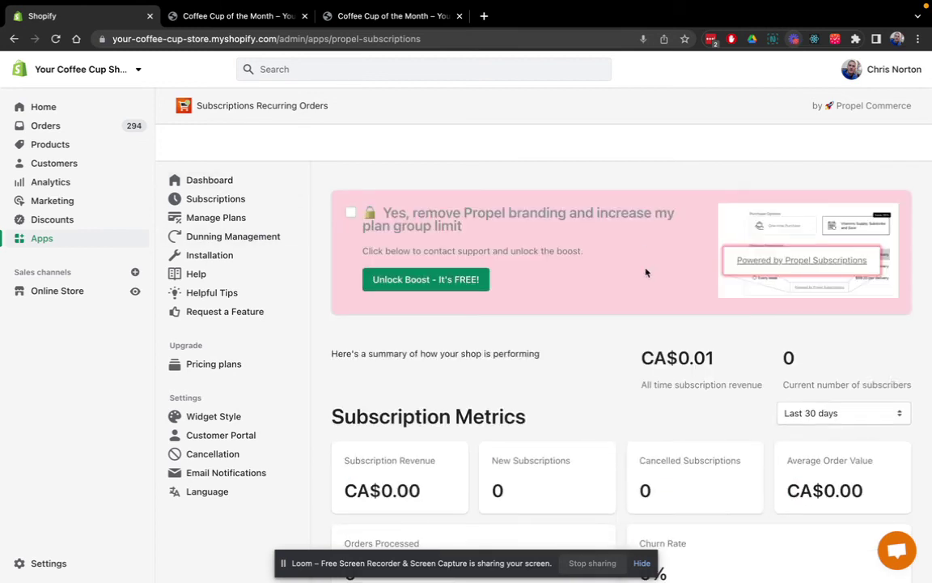